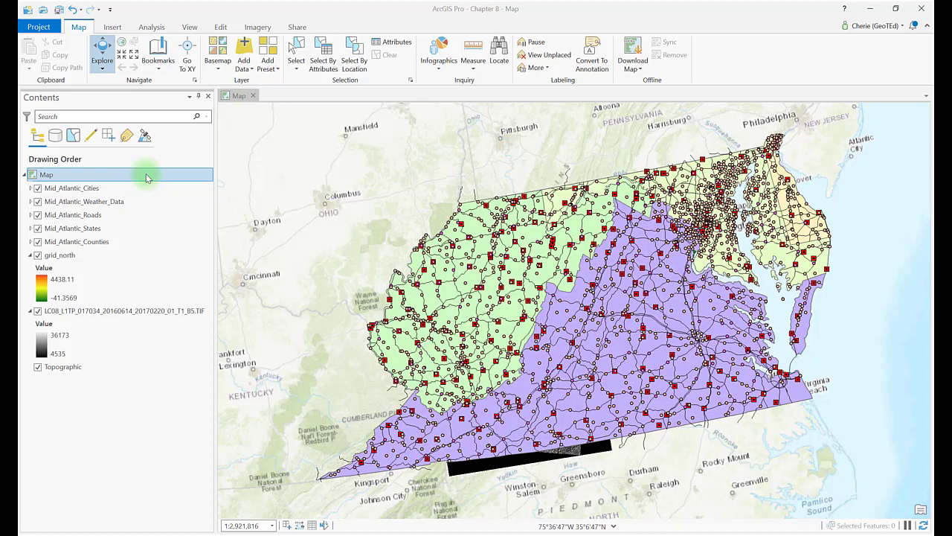
# Open the Mid_Atlantic_Counties attribute table, listing its 214 county records.
pyautogui.click(142, 187)
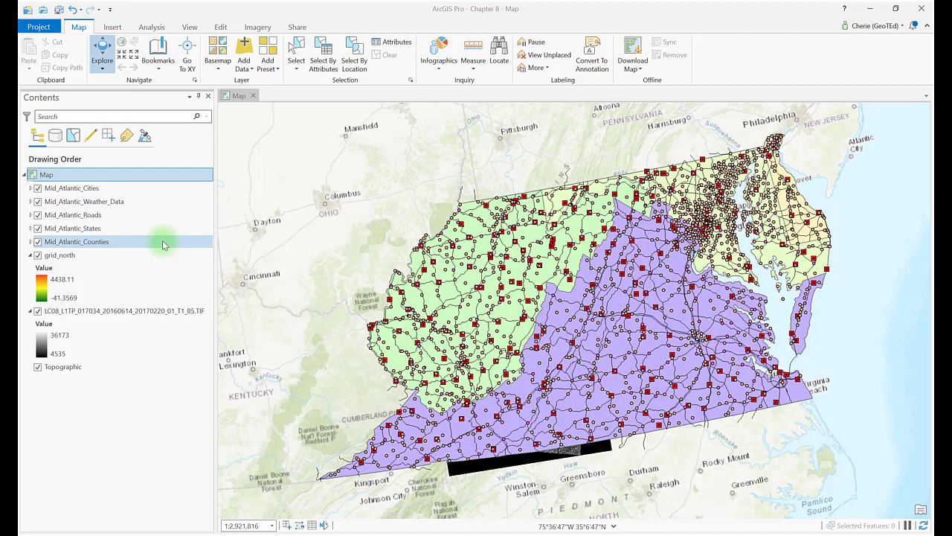
pyautogui.rightClick(164, 244)
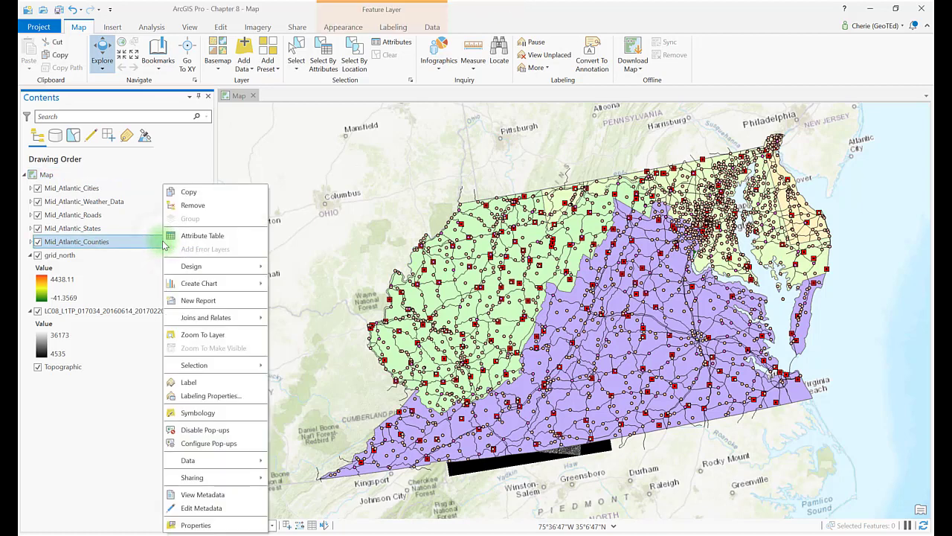
pyautogui.click(200, 236)
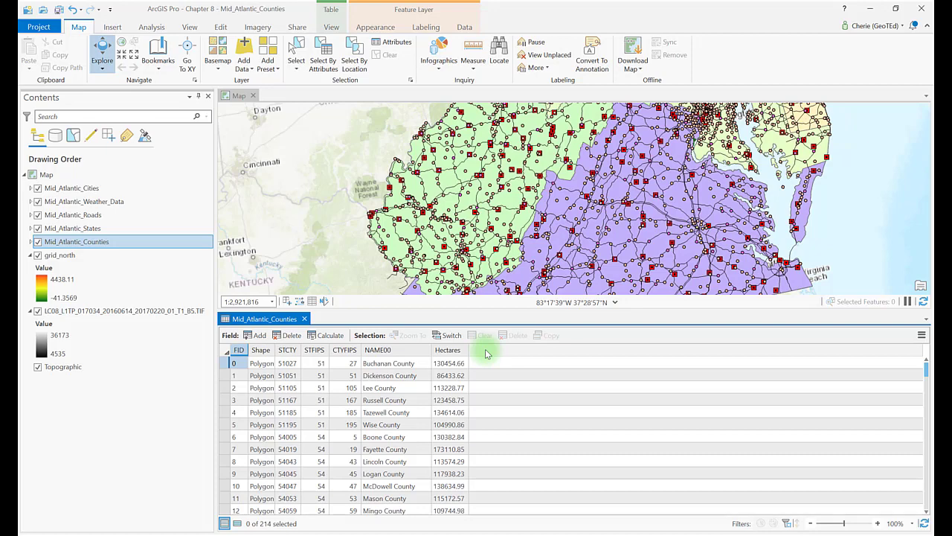
# Close the counties attribute table, then bring up the grid_north and Mid_Atlantic_Cities layer actions.
pyautogui.click(305, 318)
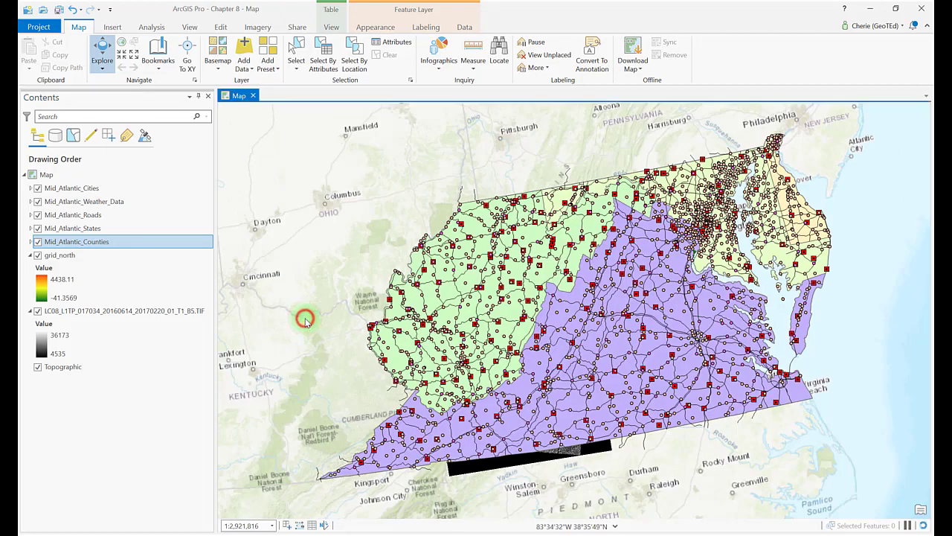
pyautogui.click(66, 255)
pyautogui.rightClick(66, 256)
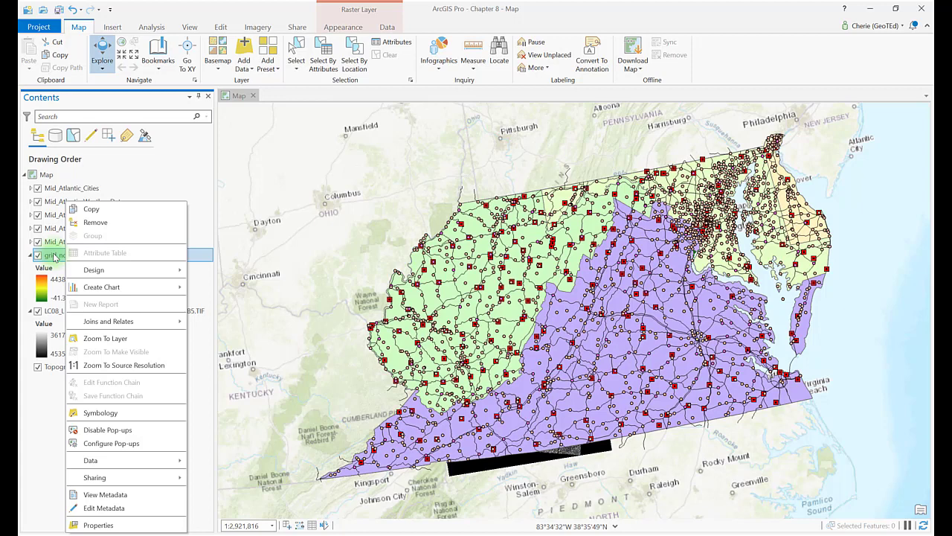
pyautogui.click(56, 190)
pyautogui.rightClick(57, 190)
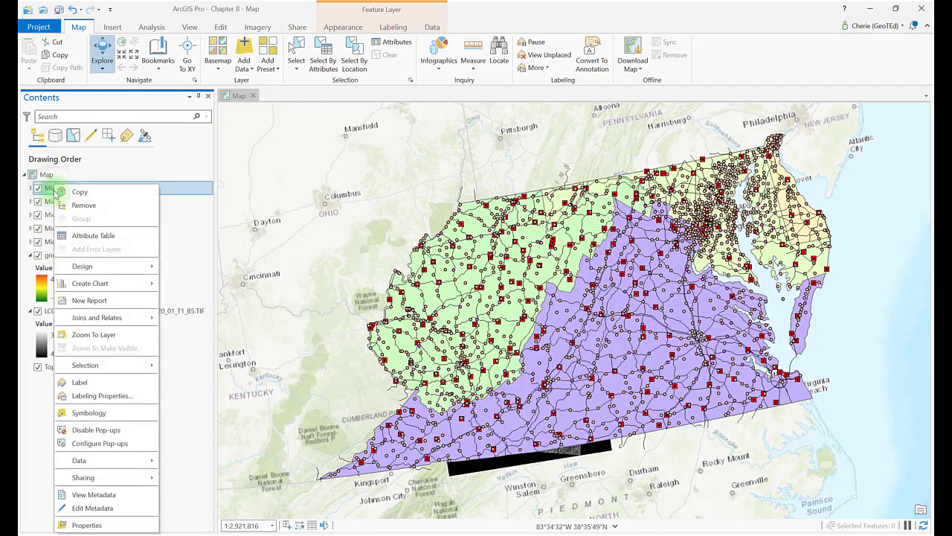
# Open the Mid_Atlantic_Cities Layer Properties on its Source page.
pyautogui.click(87, 525)
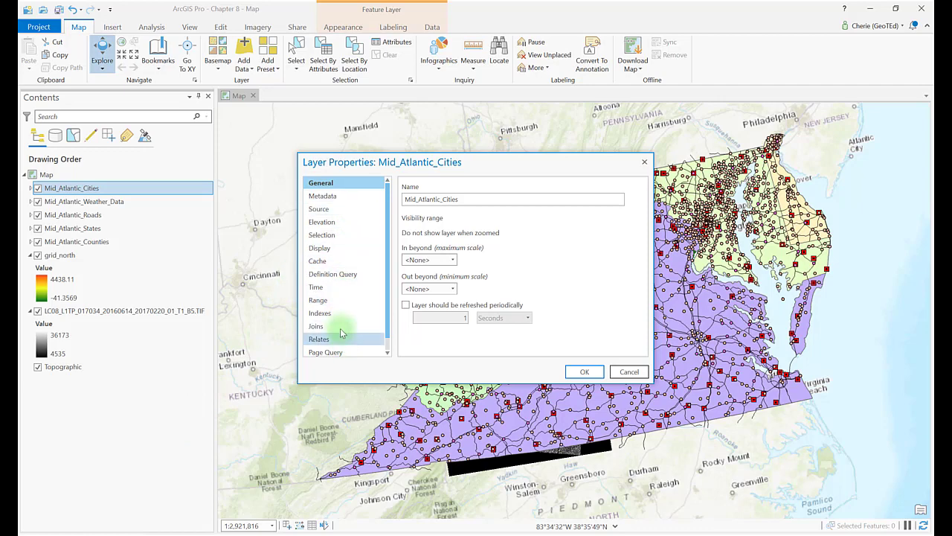
pyautogui.click(346, 212)
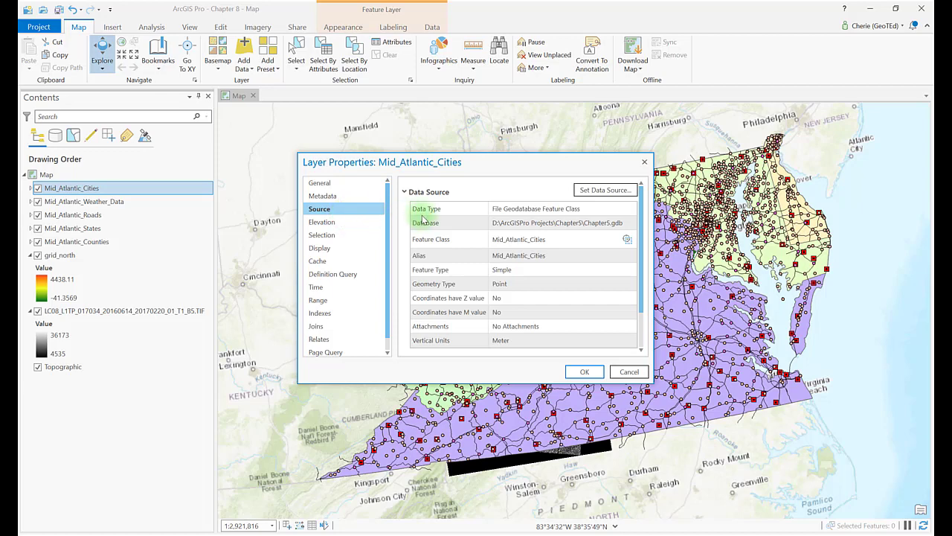
pyautogui.scroll(-3, 616, 340)
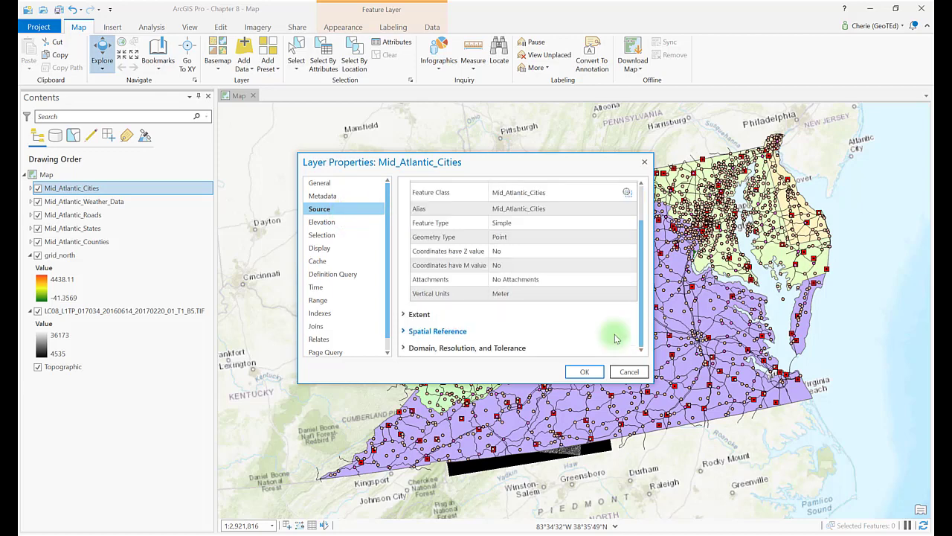
# Expand Extent, Spatial Reference (USA Contiguous Albers Equal Area Conic USGS) and Domain, Resolution and Tolerance.
pyautogui.click(404, 315)
pyautogui.scroll(-2, 563, 328)
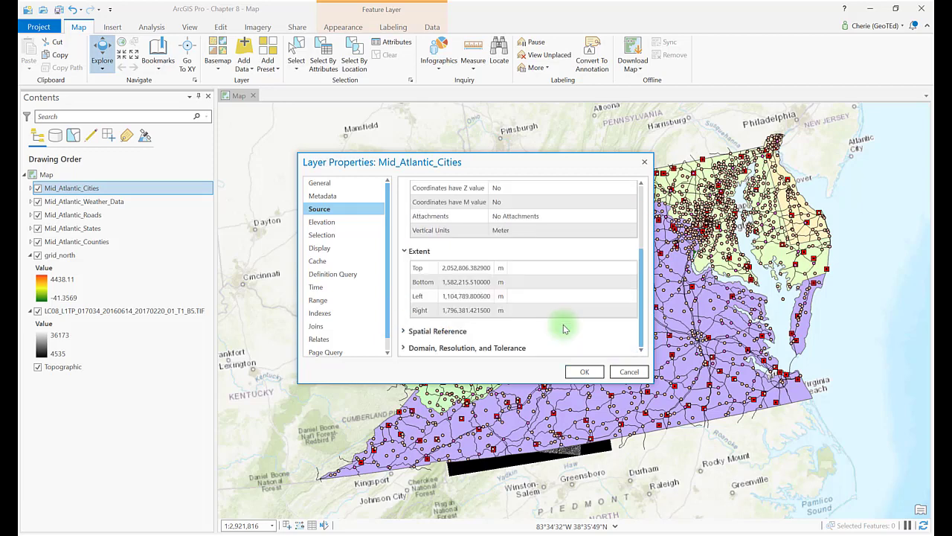
pyautogui.click(564, 328)
pyautogui.scroll(-5, 518, 330)
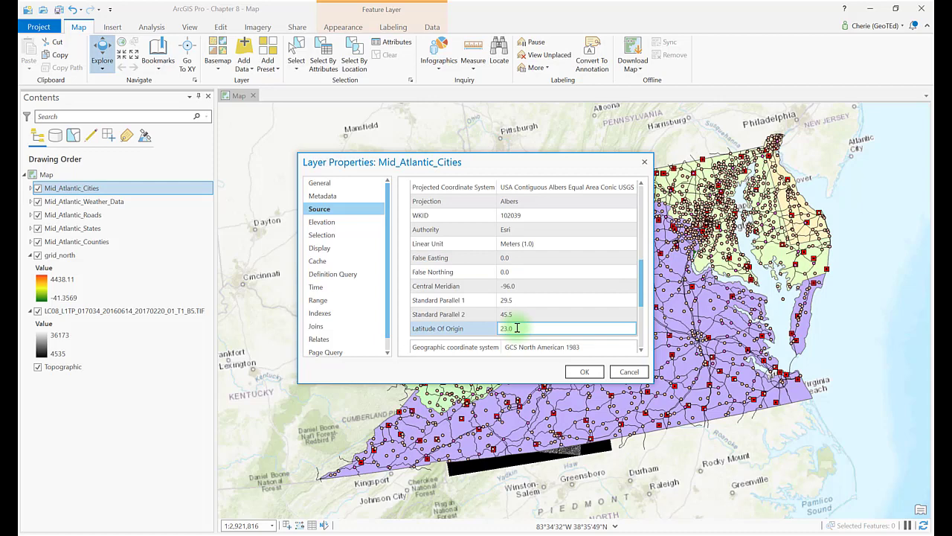
pyautogui.scroll(-3, 519, 331)
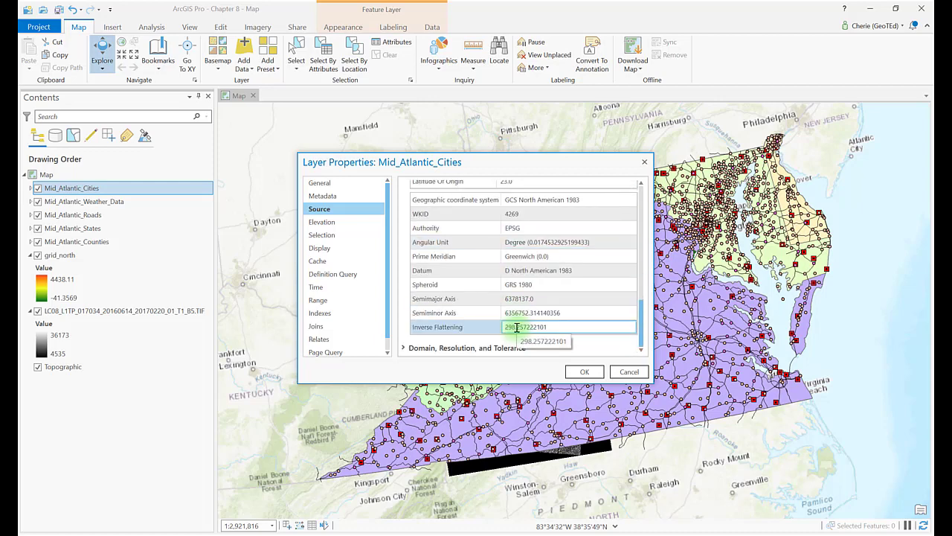
pyautogui.click(403, 348)
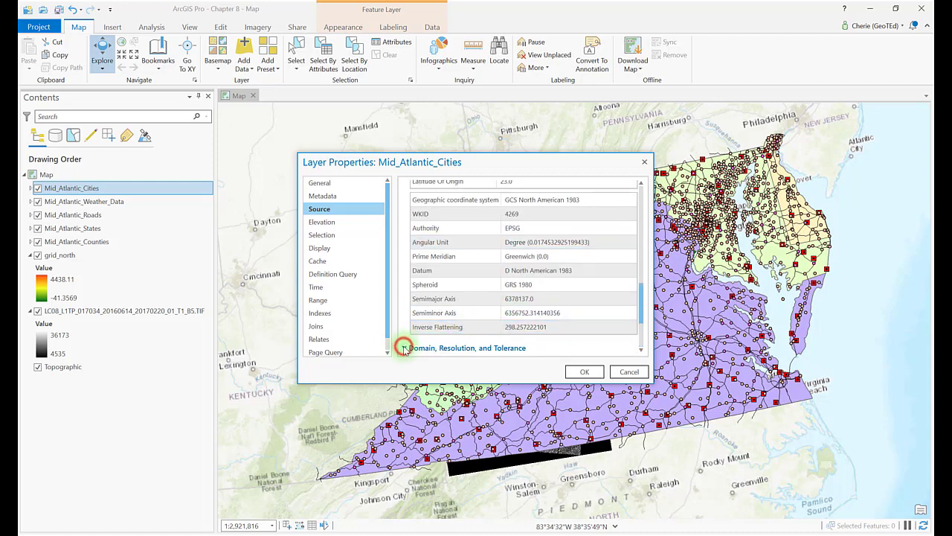
pyautogui.scroll(-3, 573, 329)
pyautogui.click(572, 333)
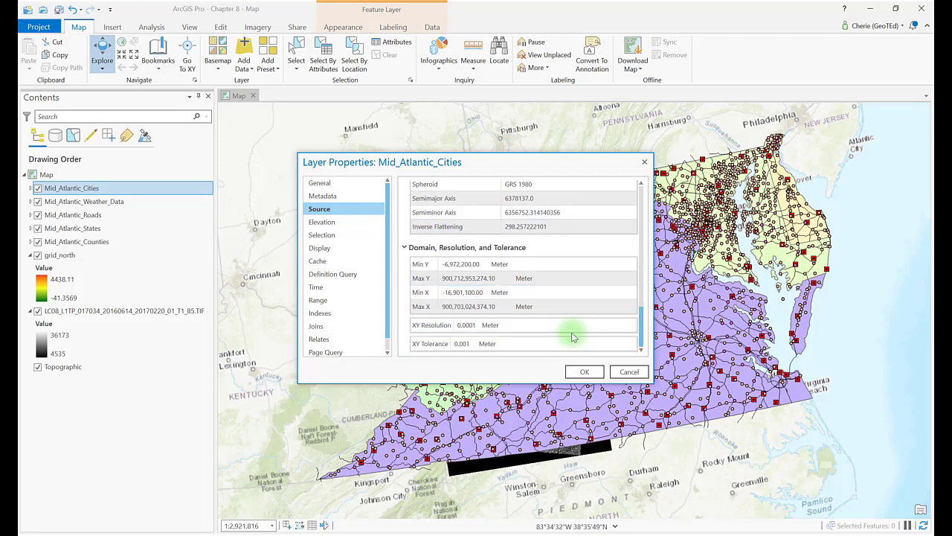
pyautogui.scroll(3, 587, 286)
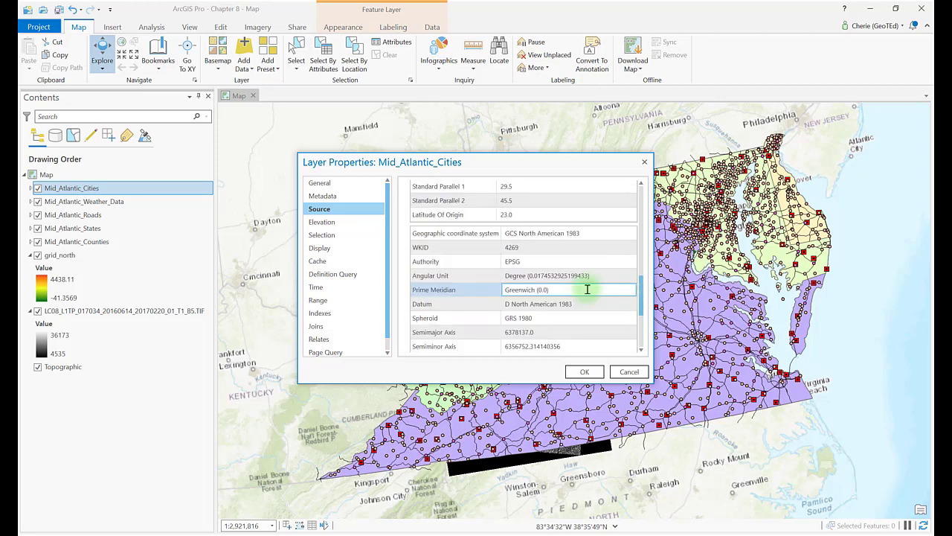
pyautogui.scroll(5, 587, 289)
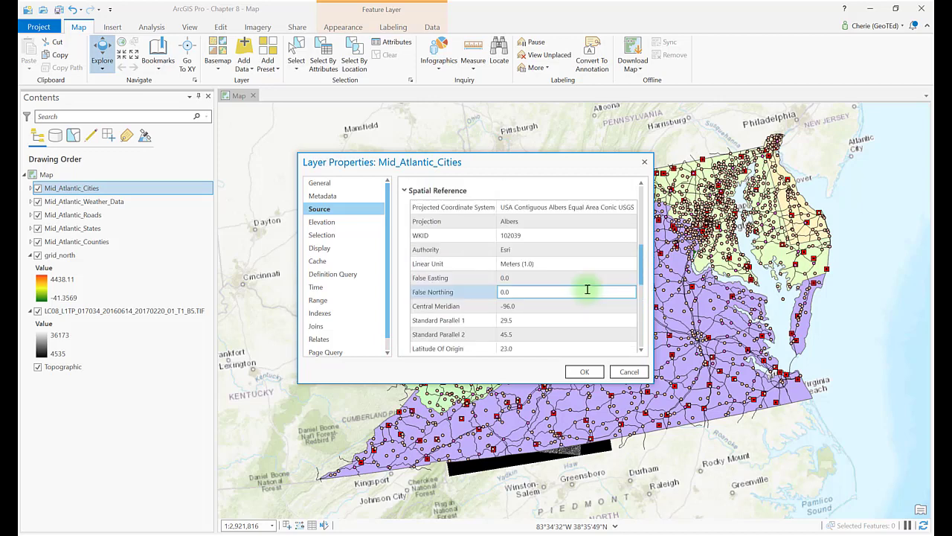
# Scroll through the Mid_Atlantic_Cities Metadata page, then close Layer Properties with OK.
pyautogui.click(322, 196)
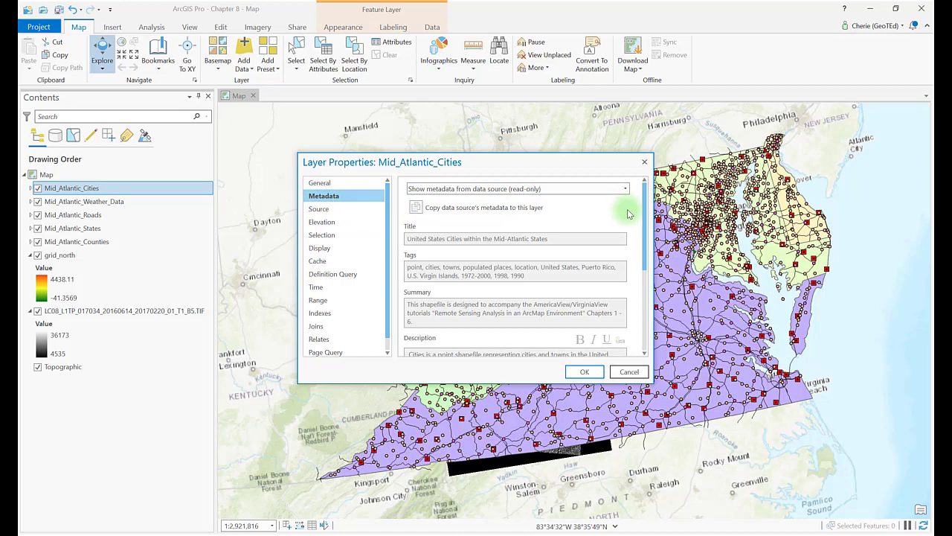
pyautogui.scroll(-3, 628, 216)
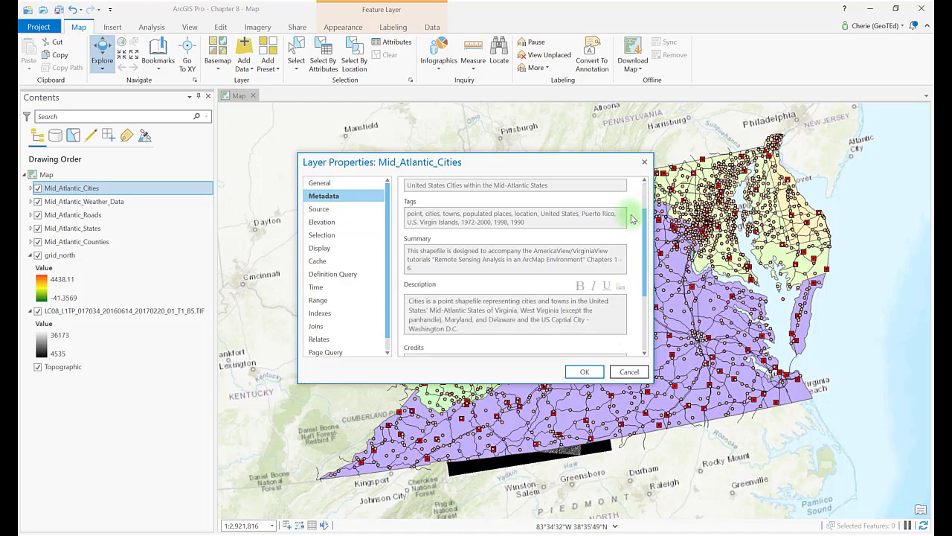
pyautogui.scroll(-3, 632, 217)
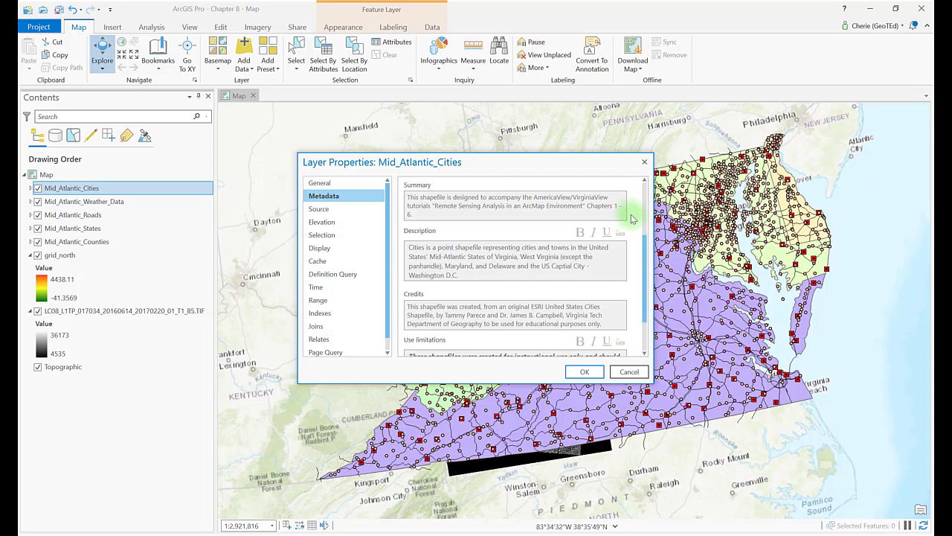
pyautogui.scroll(-2, 632, 218)
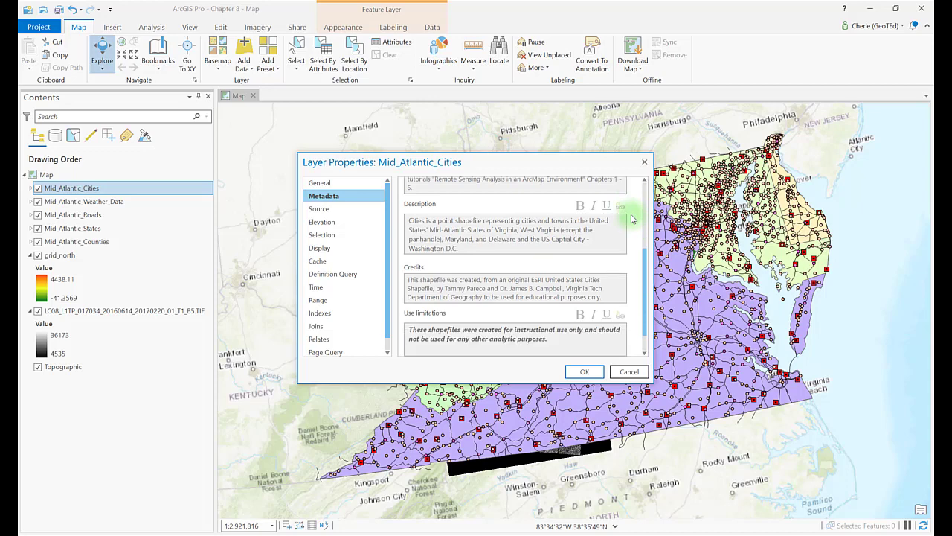
pyautogui.scroll(-1, 632, 217)
pyautogui.scroll(-1, 631, 218)
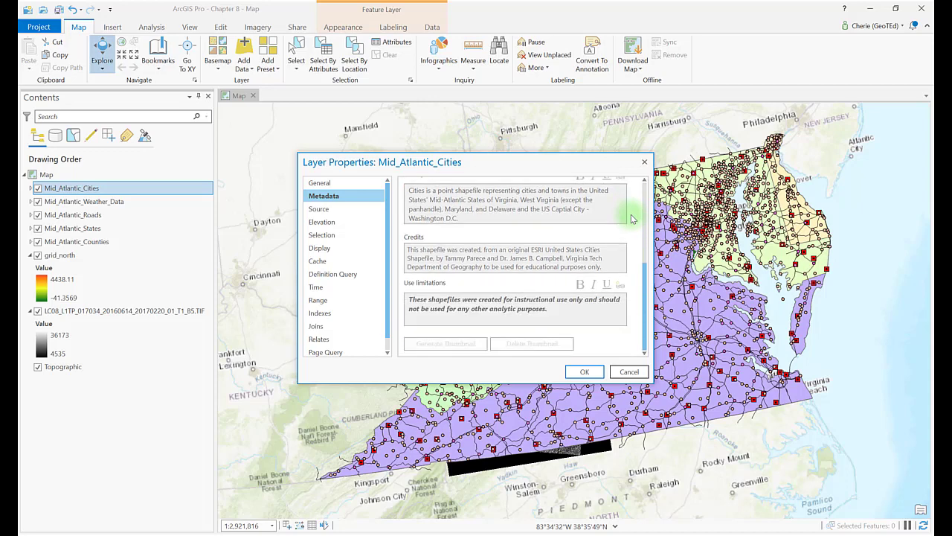
pyautogui.click(587, 369)
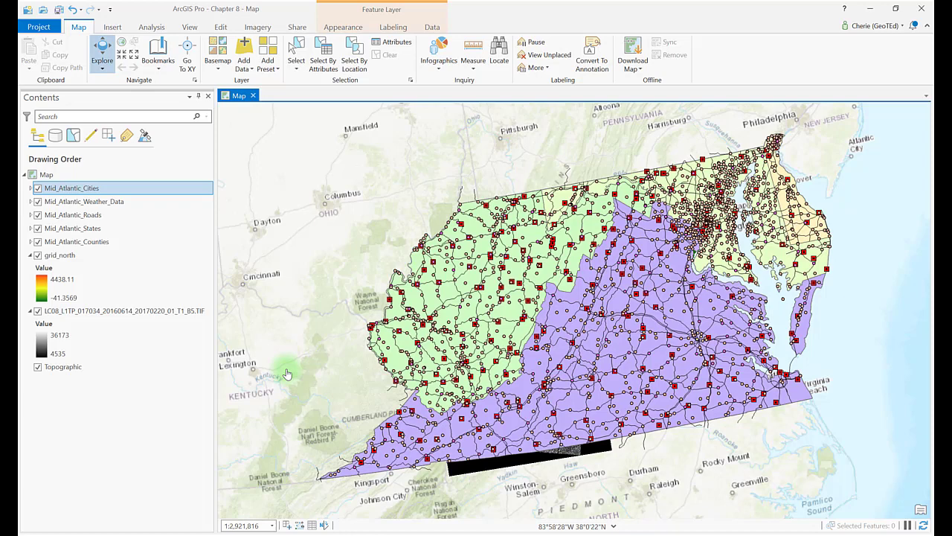
# Review and close the Mid_Atlantic_Weather_Data table of 225 stations, then bring up the layer's actions.
pyautogui.click(119, 202)
pyautogui.rightClick(119, 202)
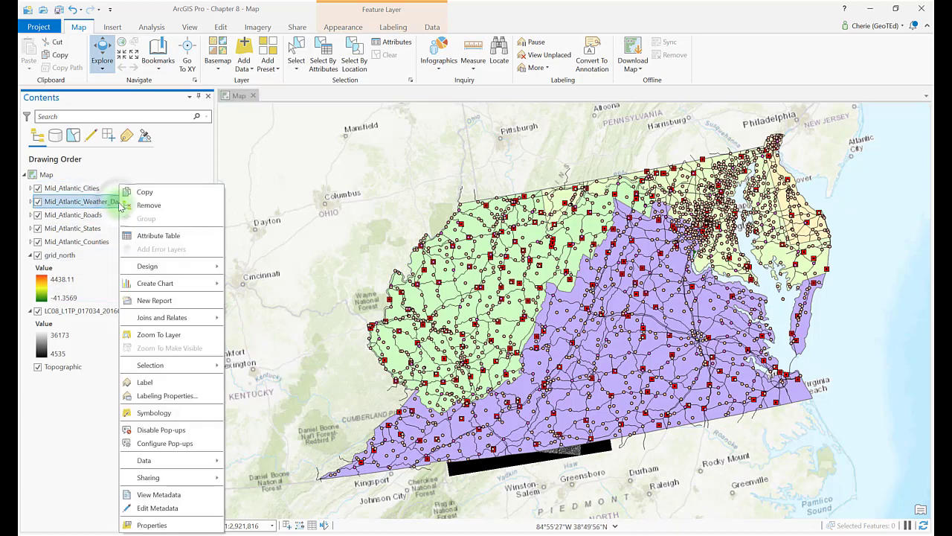
pyautogui.click(153, 237)
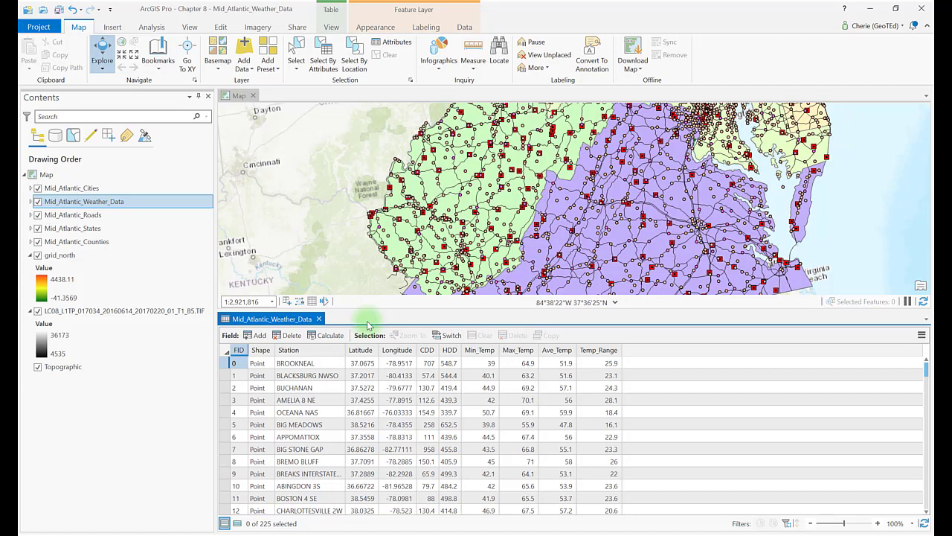
pyautogui.click(320, 319)
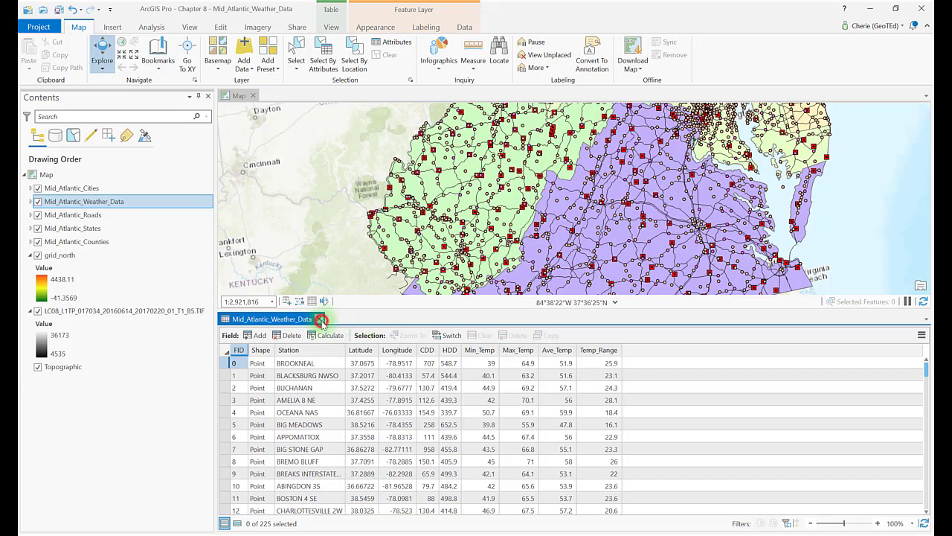
pyautogui.rightClick(107, 203)
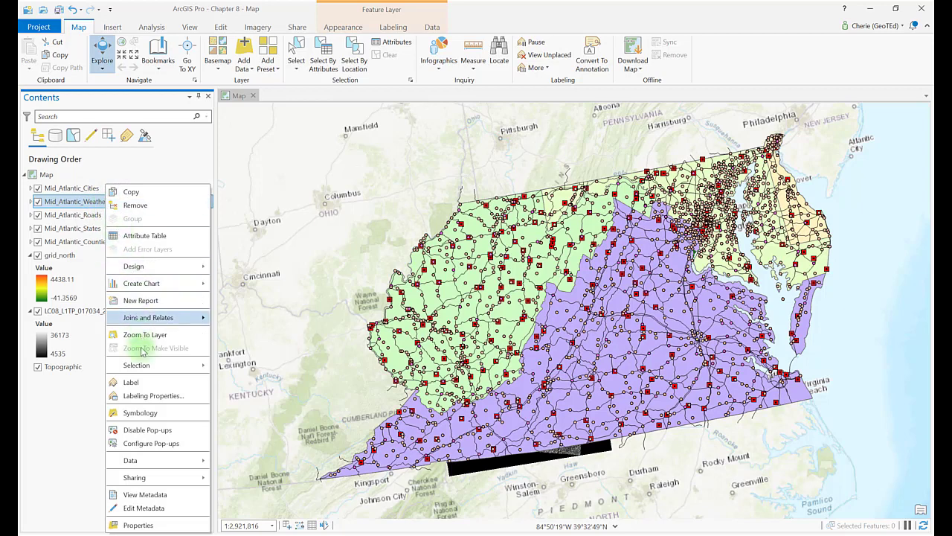
# View Mid_Atlantic_Weather_Data metadata in Catalog: summary, NWS-based description, credits, limitations, extent.
pyautogui.click(159, 496)
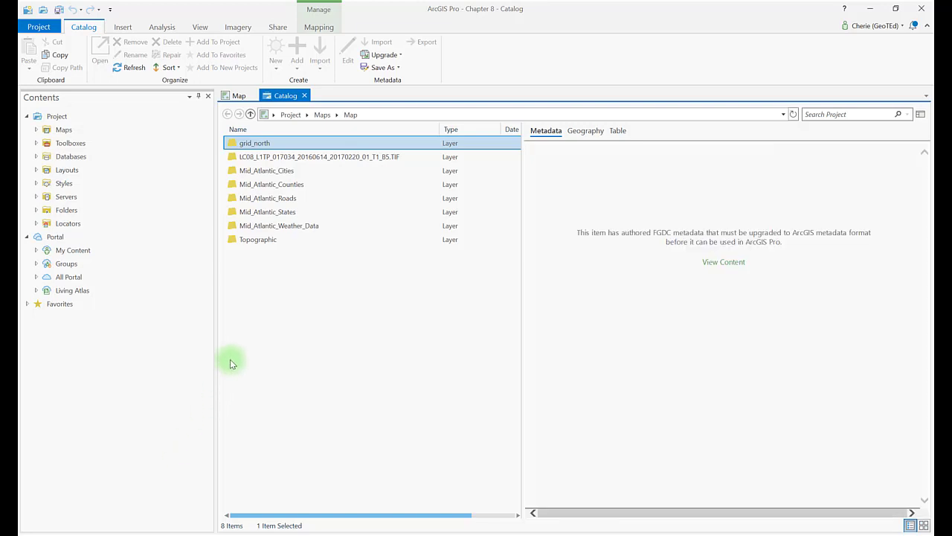
pyautogui.click(288, 226)
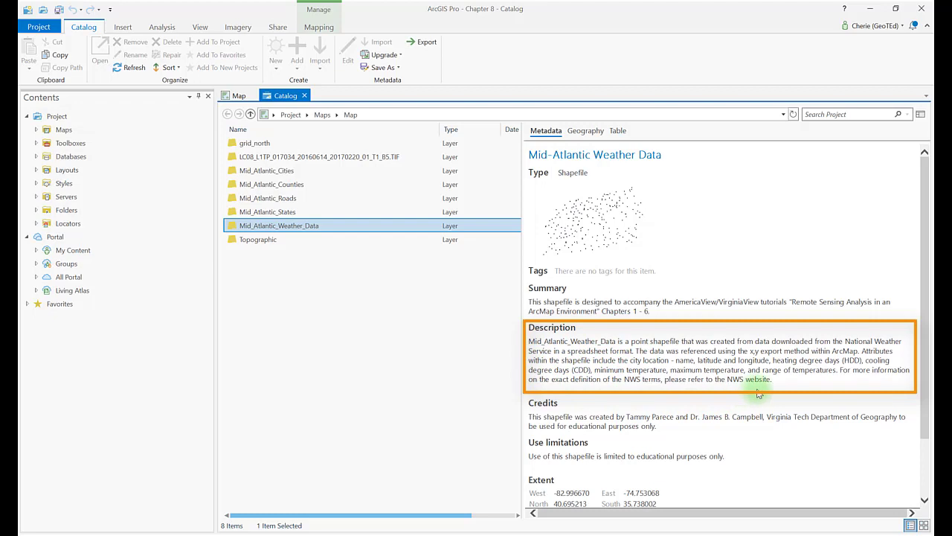
pyautogui.scroll(-2, 759, 395)
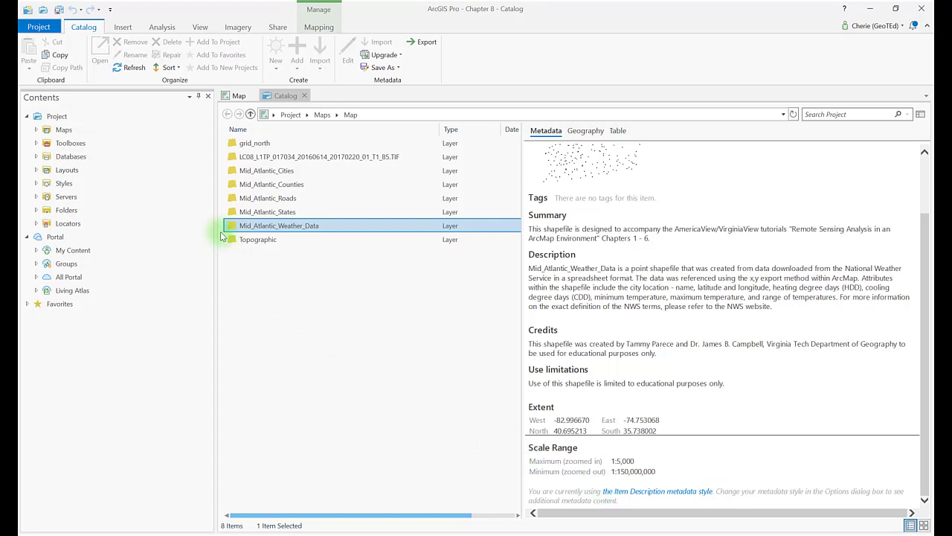
# Change the Options metadata style to FGDC CSDGM Metadata and apply it.
pyautogui.click(31, 26)
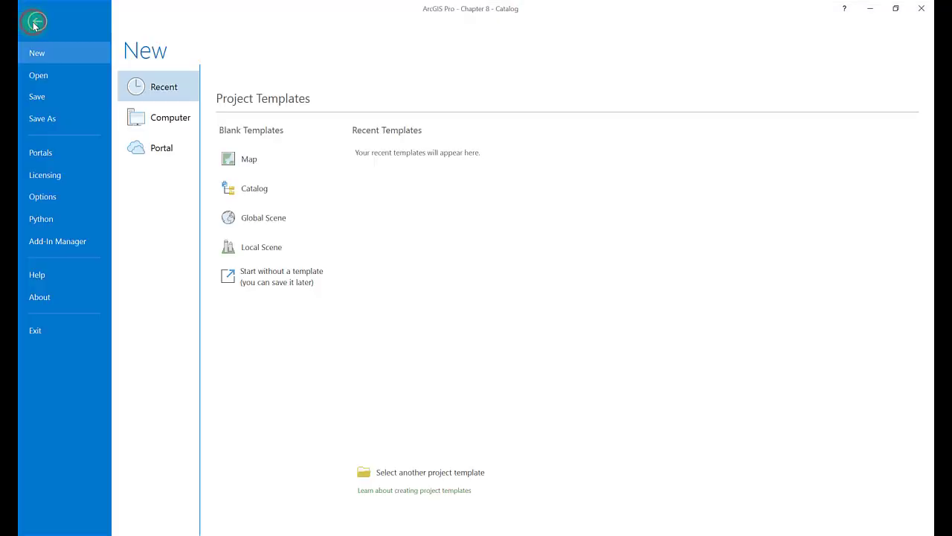
pyautogui.click(44, 196)
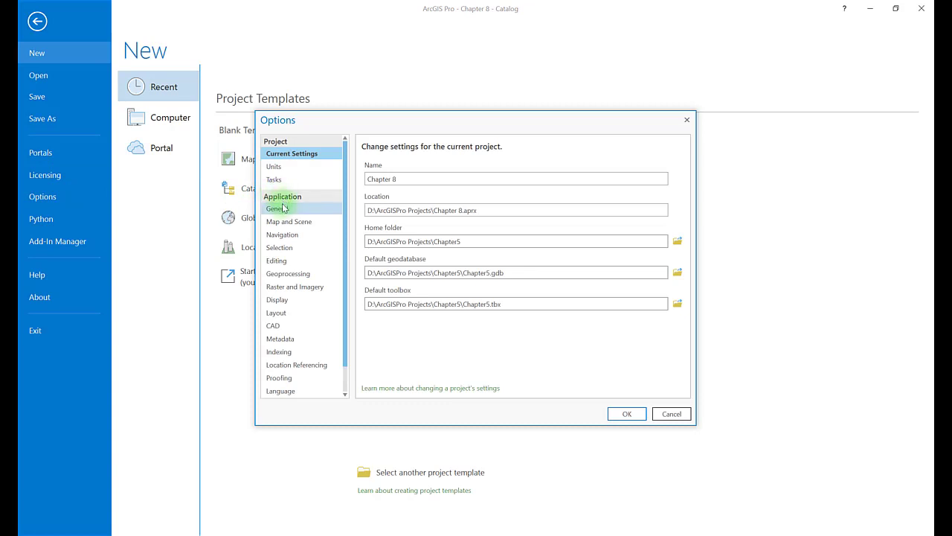
pyautogui.click(278, 340)
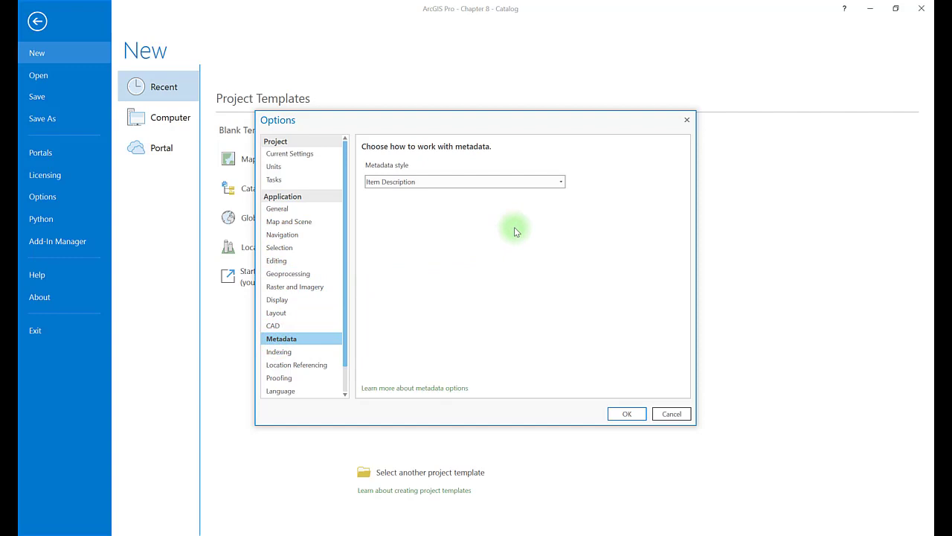
pyautogui.click(558, 184)
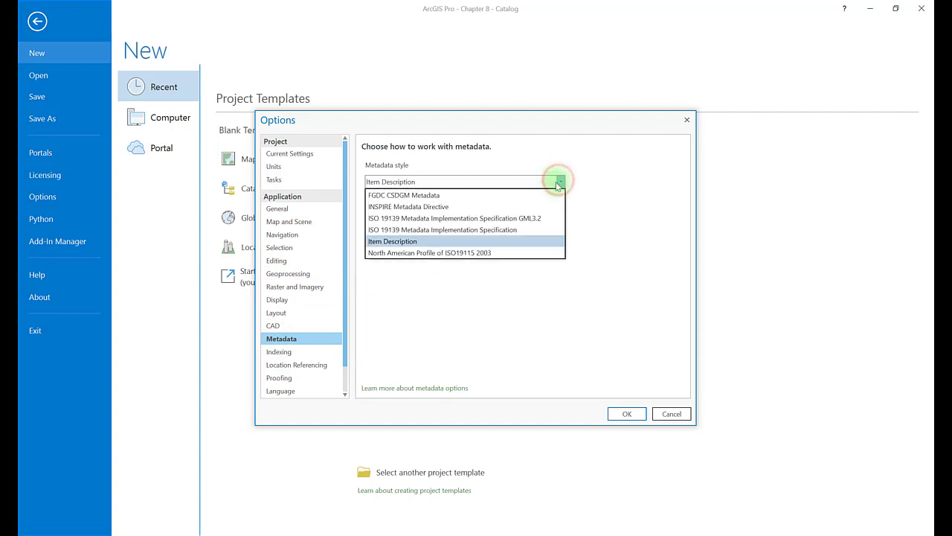
pyautogui.click(480, 197)
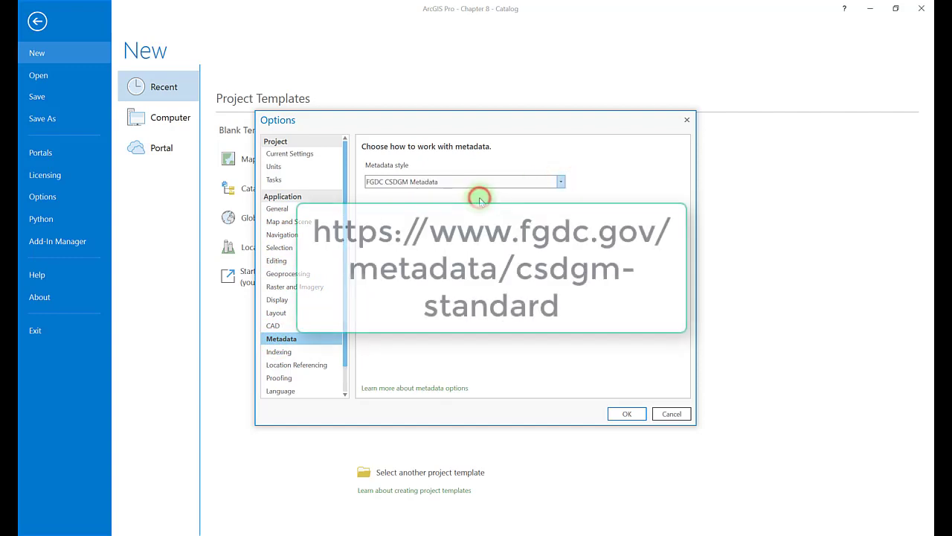
pyautogui.click(627, 415)
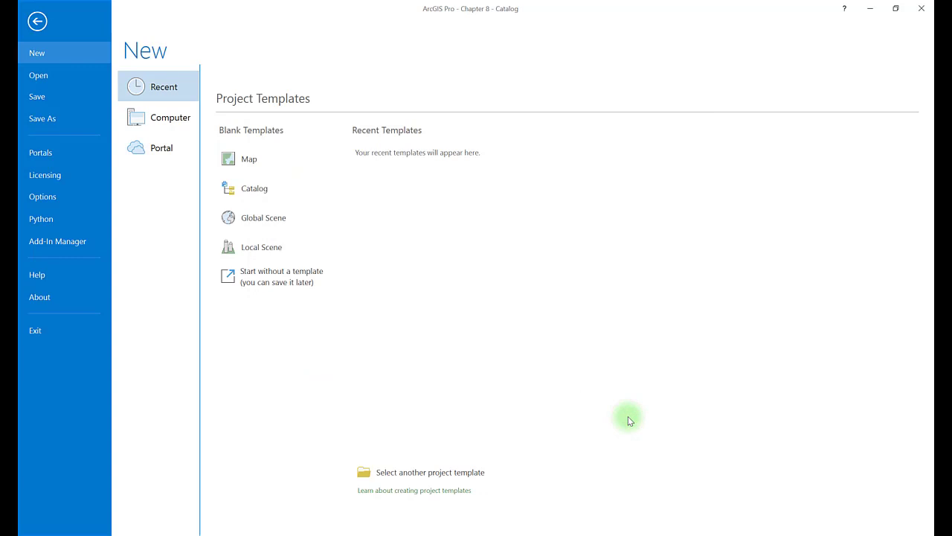
# Refresh the Catalog and reload Mid_Atlantic_Weather_Data to see FGDC citation, lineage and spatial reference.
pyautogui.click(37, 21)
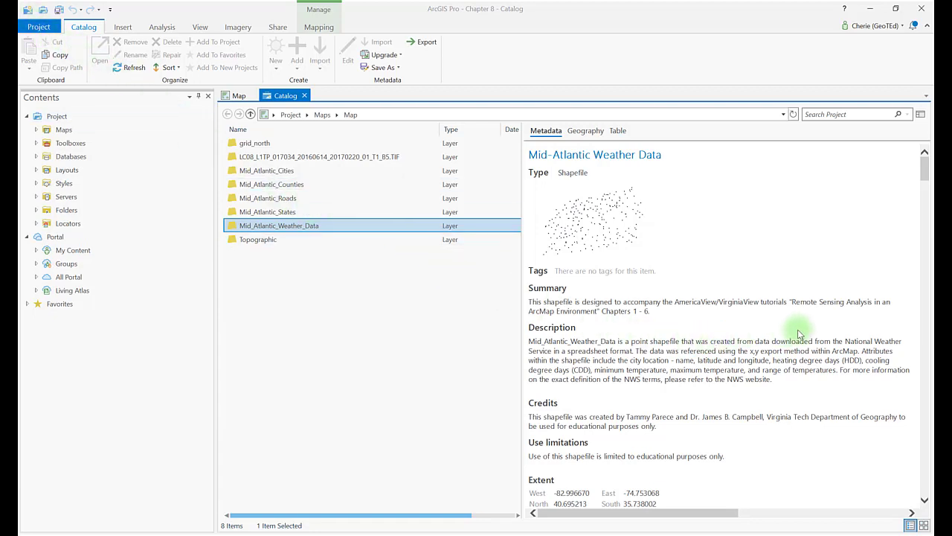
pyautogui.scroll(-3, 797, 331)
pyautogui.scroll(3, 797, 332)
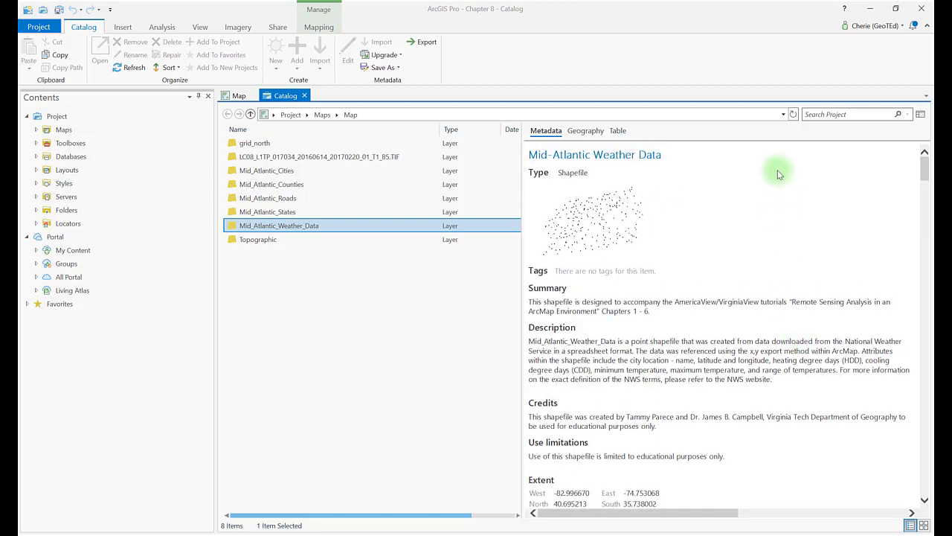
pyautogui.click(793, 114)
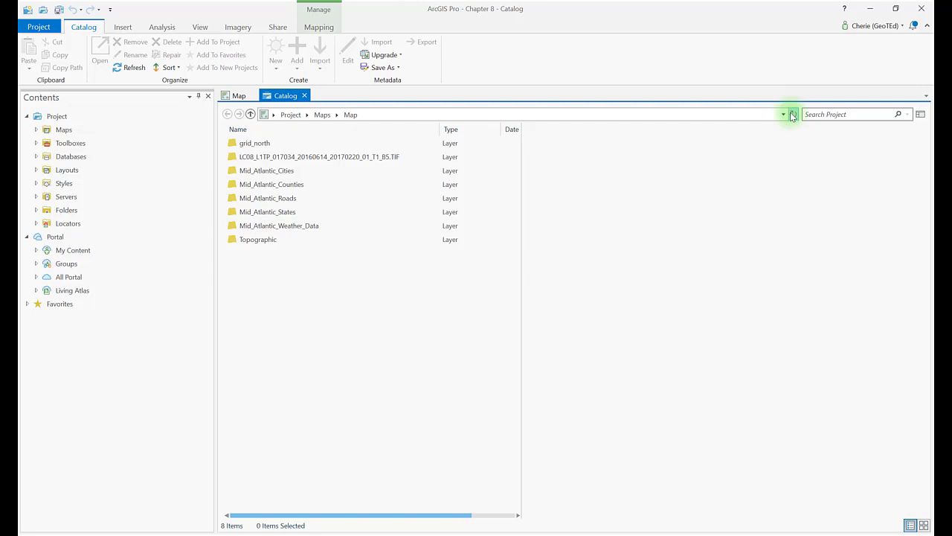
pyautogui.click(322, 226)
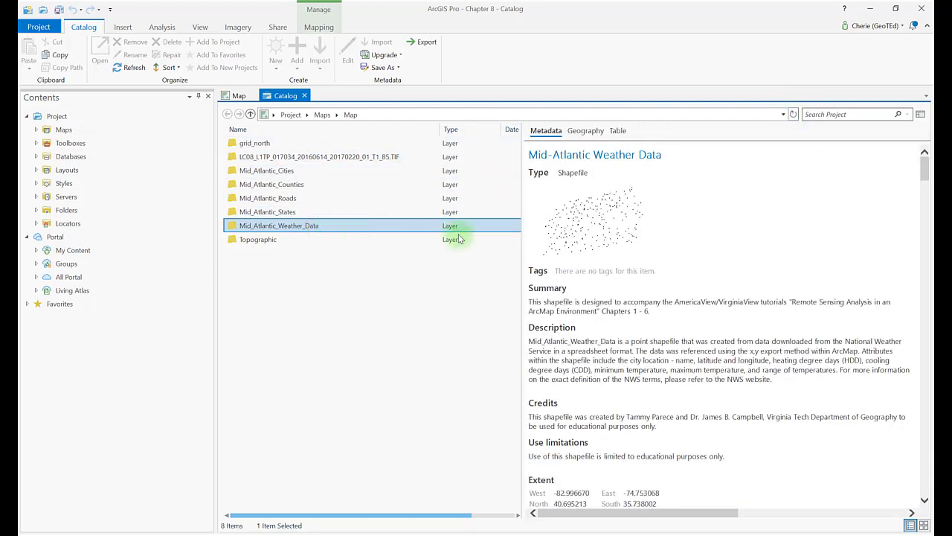
pyautogui.scroll(-5, 771, 322)
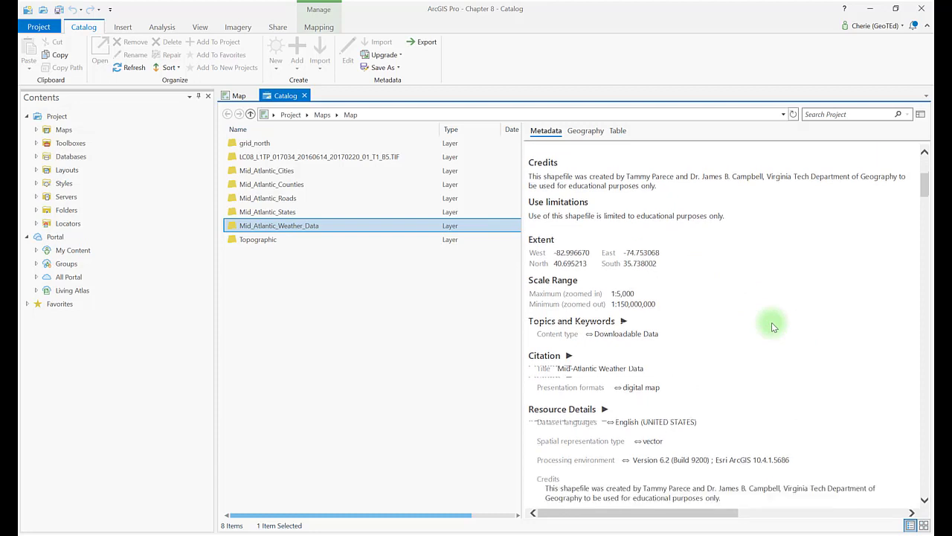
pyautogui.scroll(-10, 771, 322)
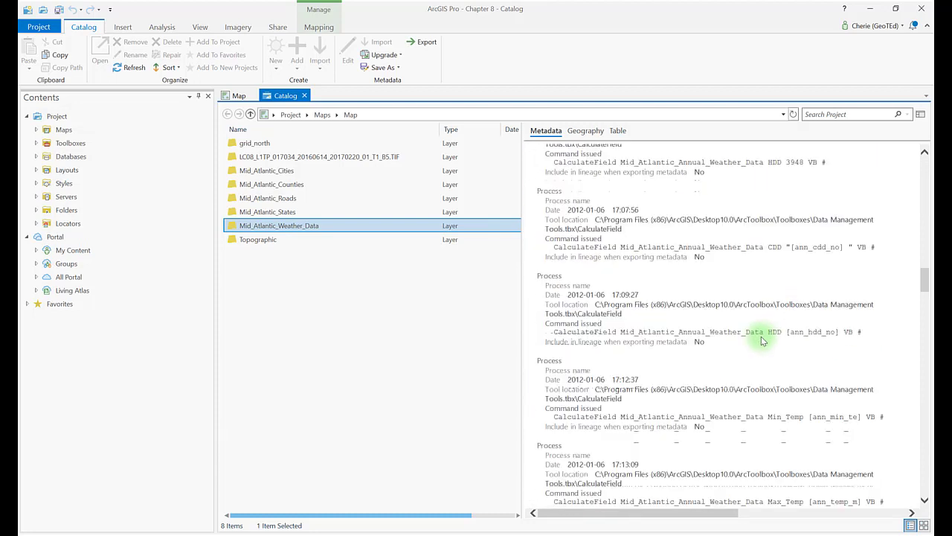
pyautogui.scroll(10, 762, 340)
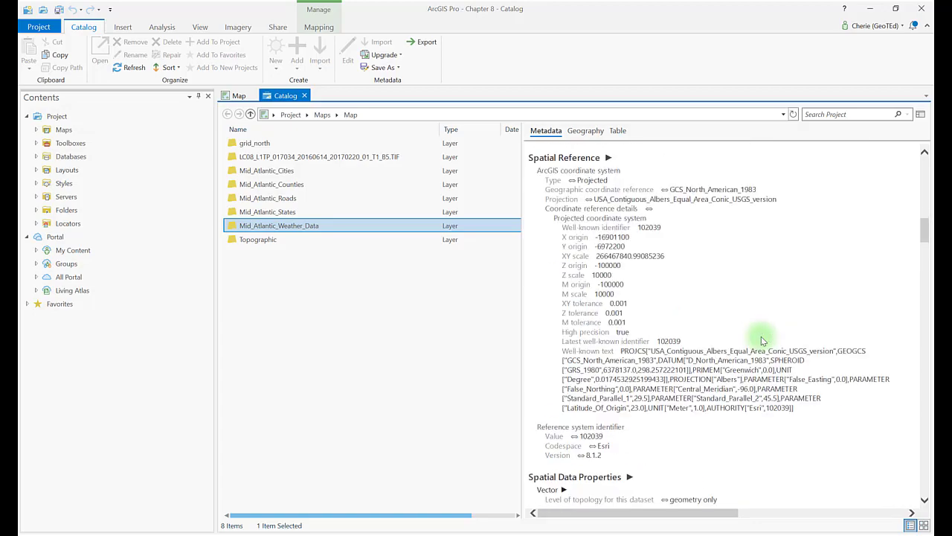
pyautogui.scroll(10, 762, 340)
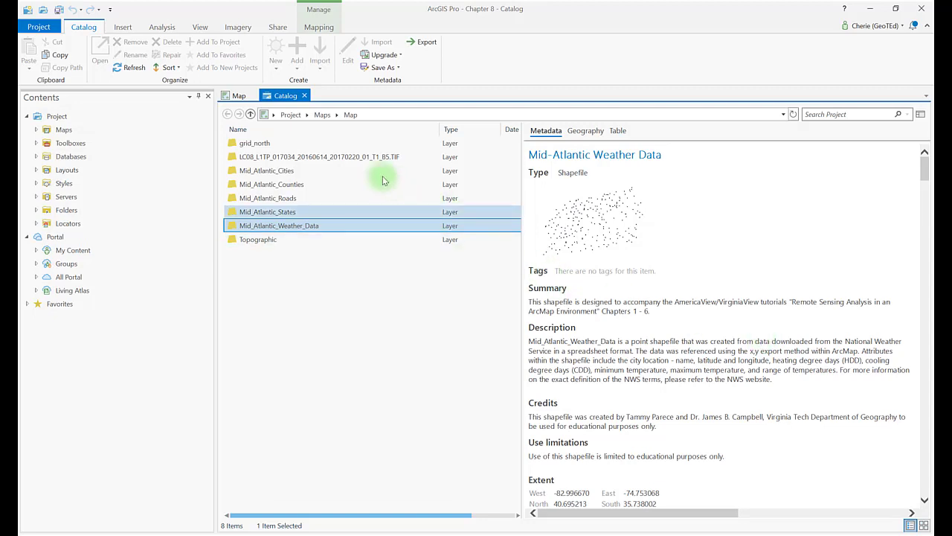
# Inspect the grid_north metadata, then the nearly empty LC08 Landsat B5 raster metadata.
pyautogui.click(273, 143)
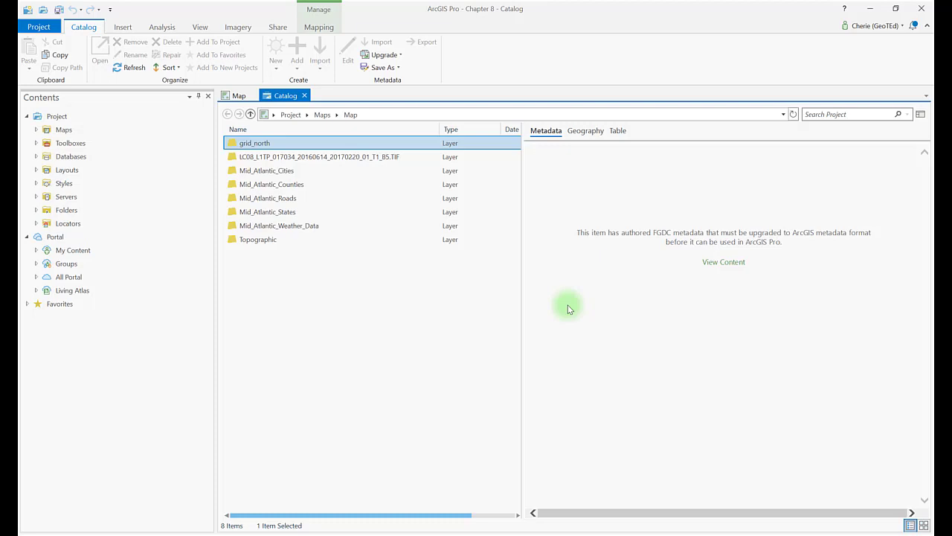
pyautogui.click(344, 158)
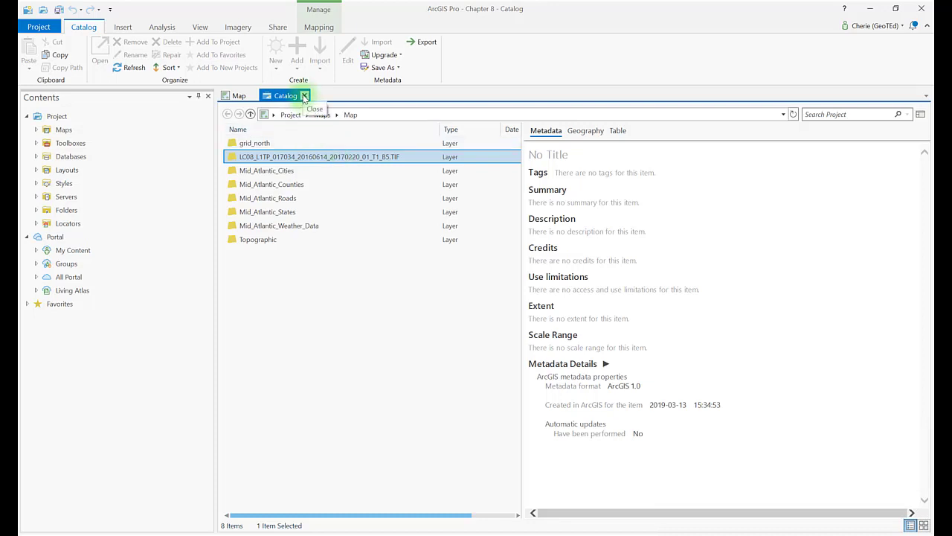
# Close the Catalog and view the Map item's metadata, showing its 1:5,000–1:150,000,000 scale range.
pyautogui.click(304, 97)
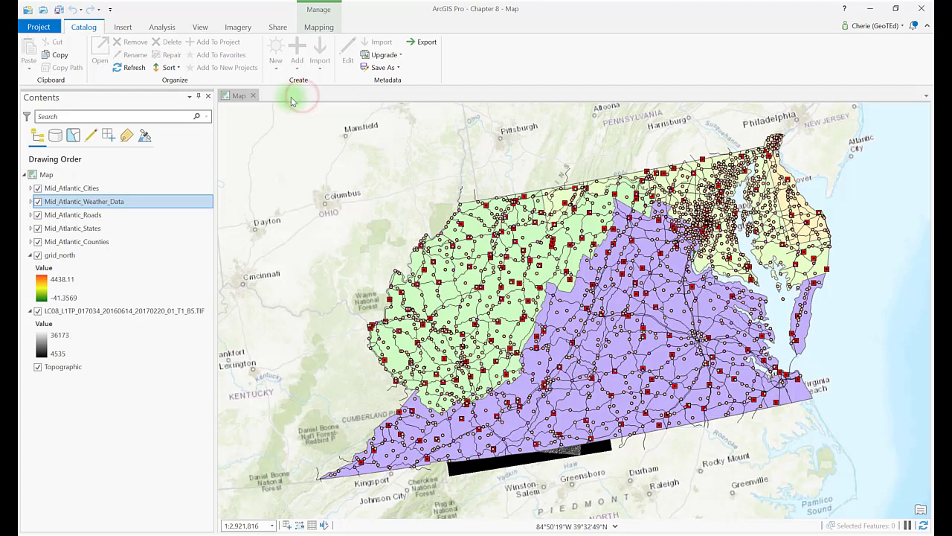
pyautogui.rightClick(41, 176)
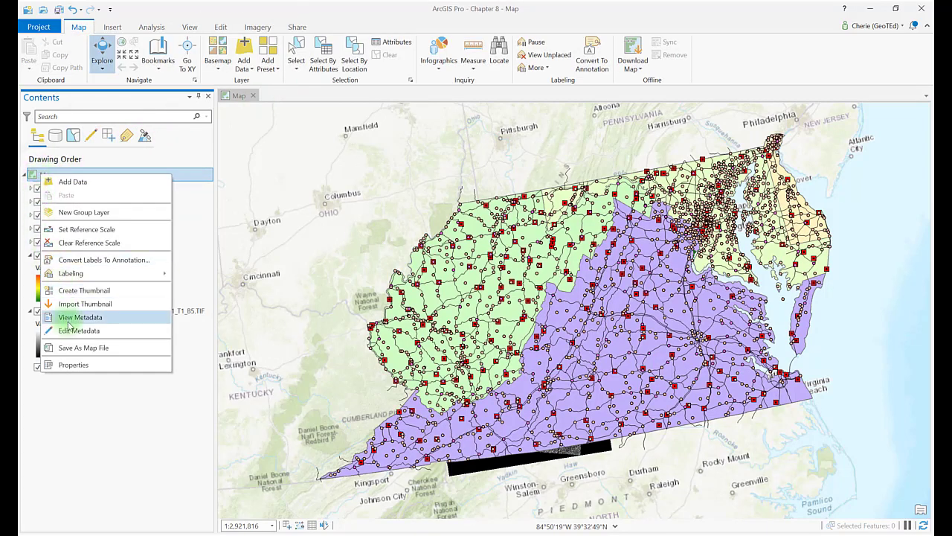
pyautogui.click(67, 320)
pyautogui.click(67, 320)
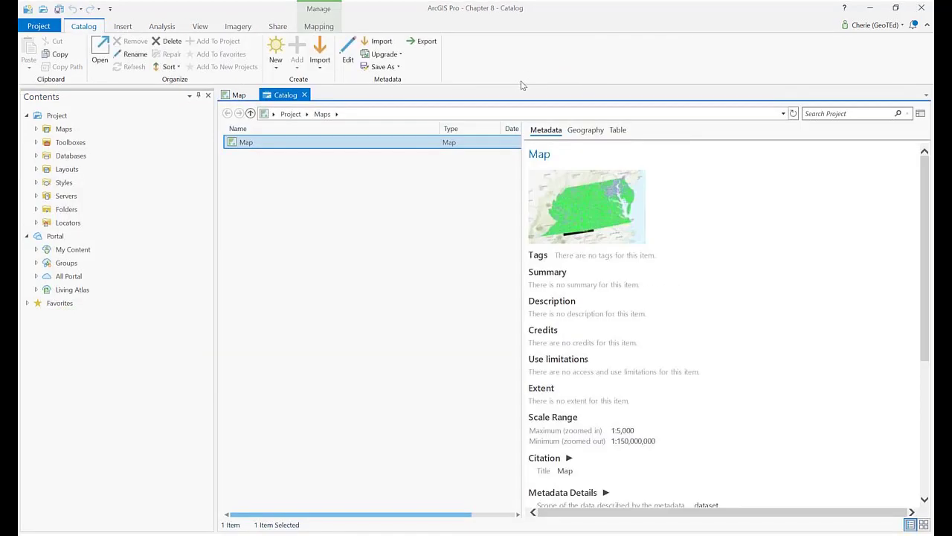
# Open the Map's metadata editor, which flags abstract, bounding coordinates, purpose and a tag as required.
pyautogui.click(347, 53)
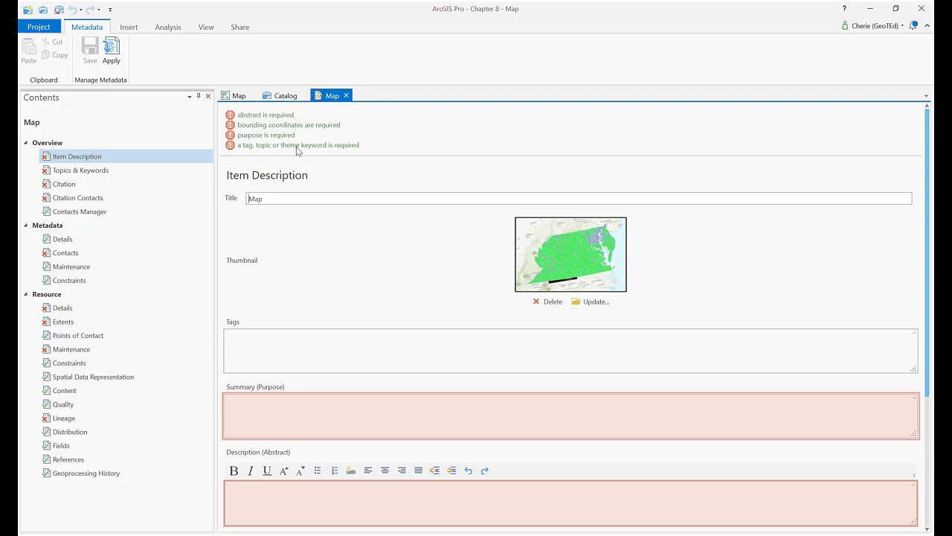
pyautogui.click(348, 54)
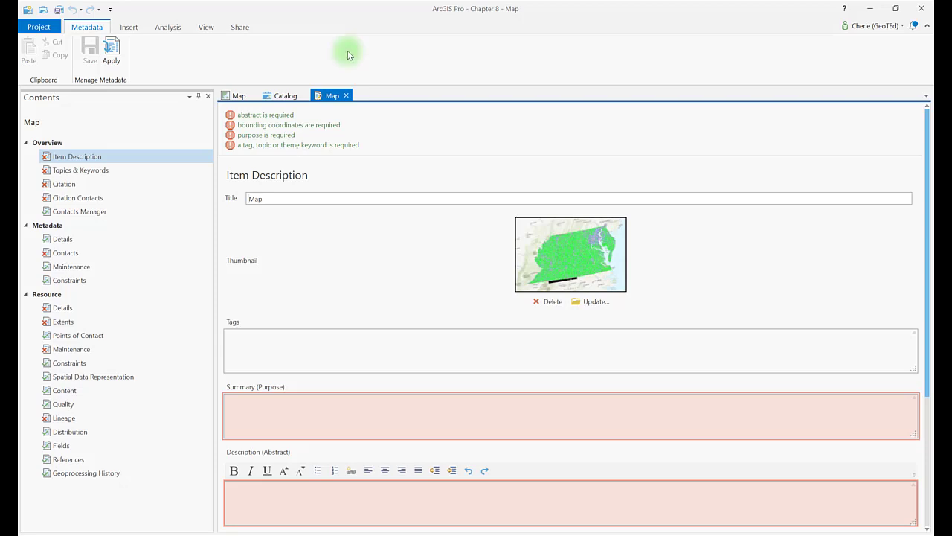